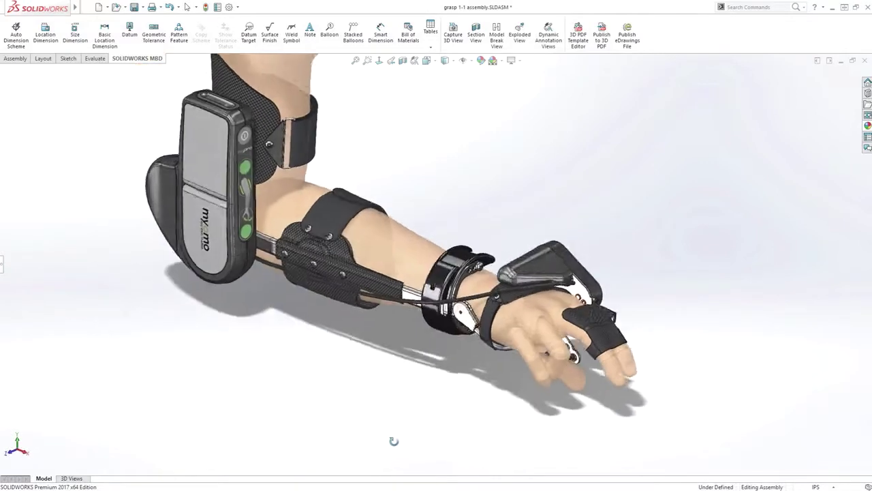
- Zoom in on the wrist ring and open it as its own part
{"action": "left_click_drag", "start_coordinate": [412, 304], "coordinate": [511, 229]}
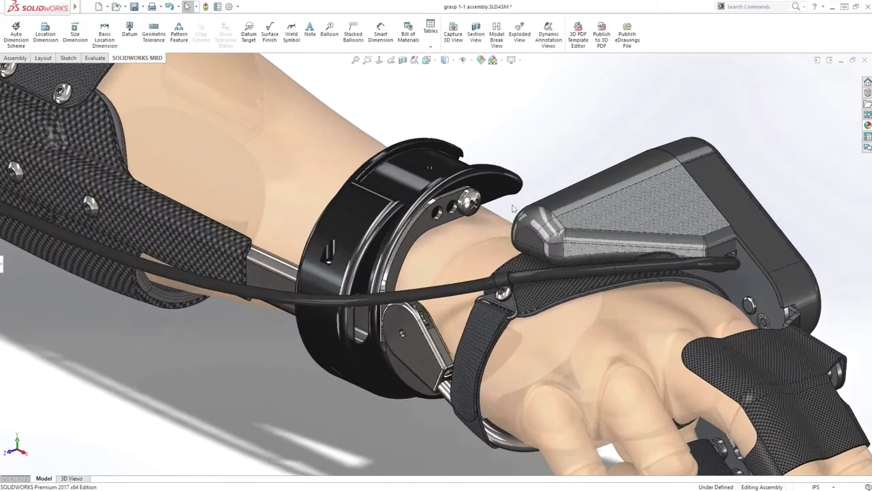
{"action": "left_click", "coordinate": [431, 223]}
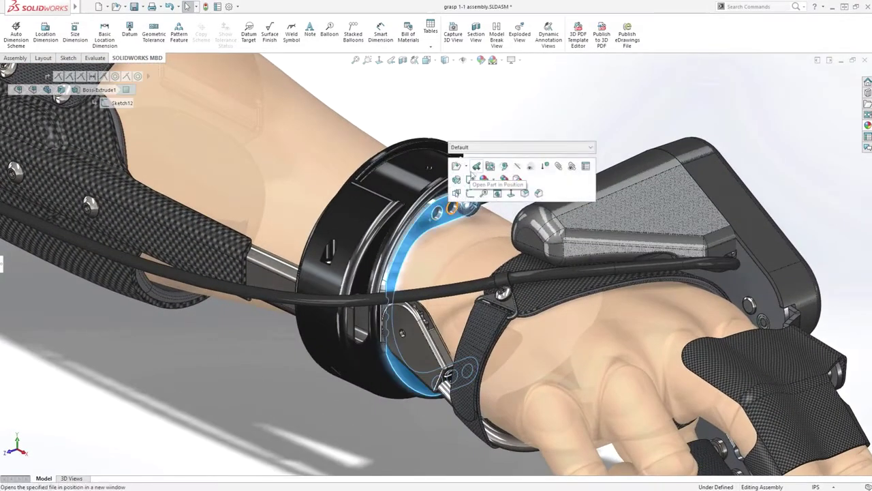
{"action": "left_click", "coordinate": [463, 177]}
- Show the saved Right view and add the 10 ±0.50 location dimension
{"action": "left_click", "coordinate": [71, 478]}
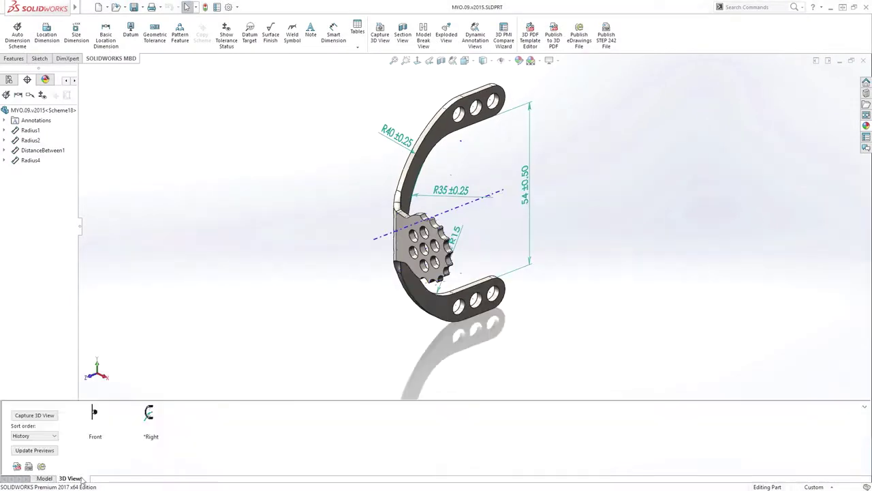
{"action": "left_click", "coordinate": [148, 414]}
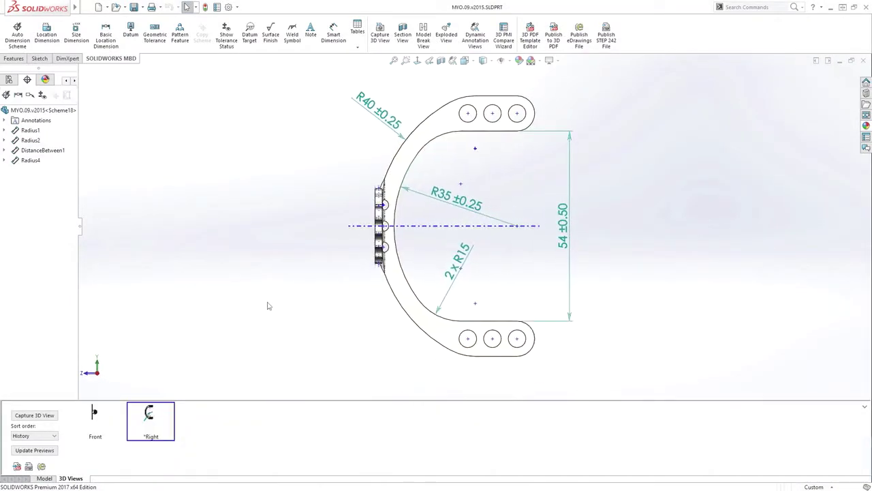
{"action": "right_click", "coordinate": [585, 170]}
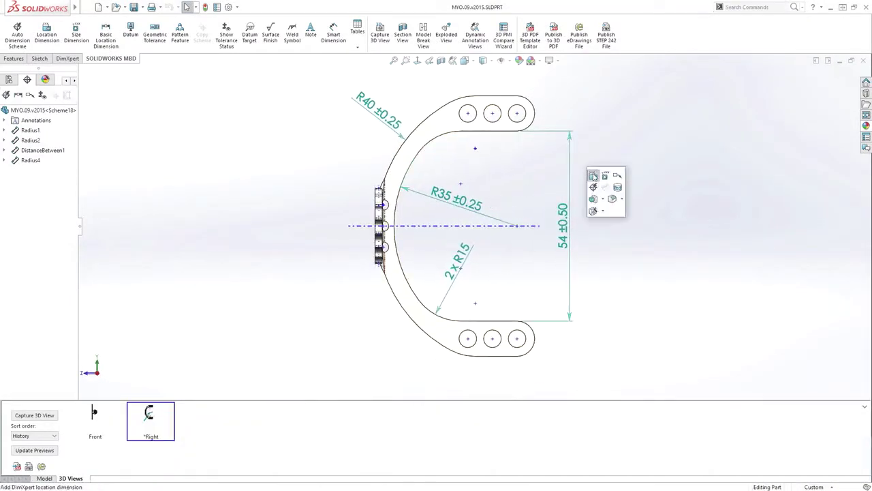
{"action": "left_click", "coordinate": [593, 175]}
{"action": "left_click", "coordinate": [508, 135]}
{"action": "left_click", "coordinate": [613, 146]}
{"action": "left_click", "coordinate": [610, 184]}
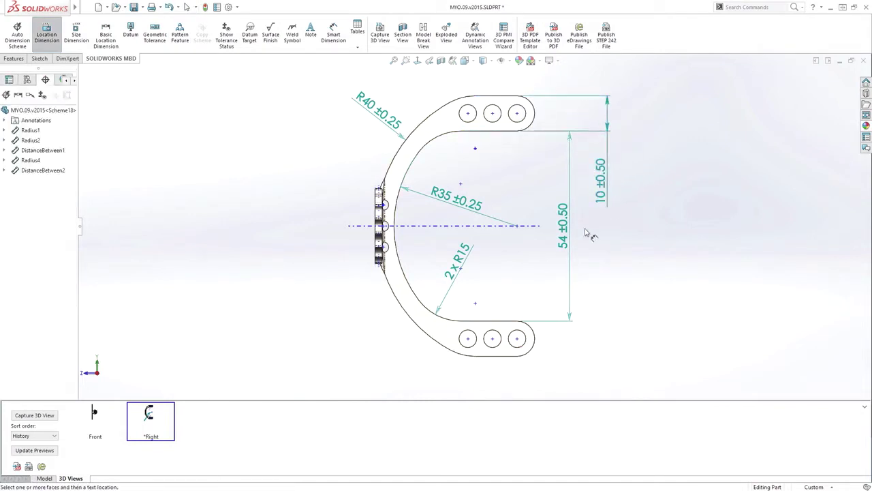
- Add the 40.37 ±0.50 and 32 ±0.50 location dimensions to the holes
{"action": "left_click", "coordinate": [375, 256]}
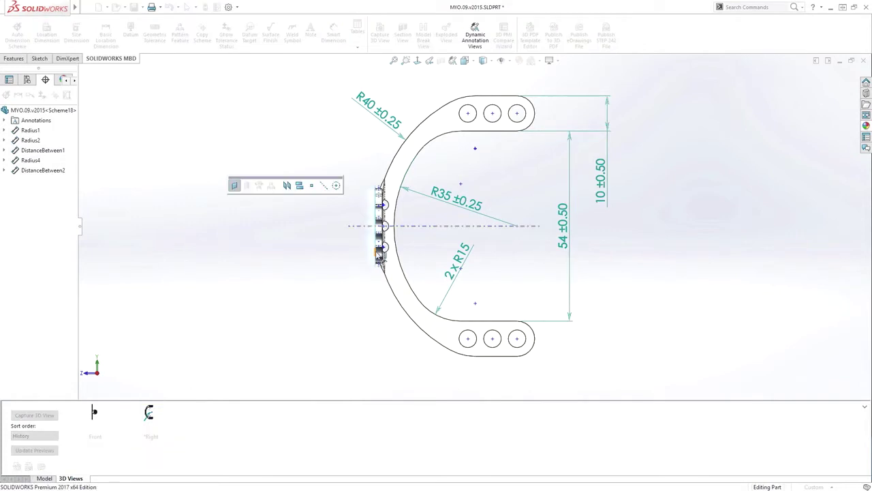
{"action": "left_click", "coordinate": [518, 346]}
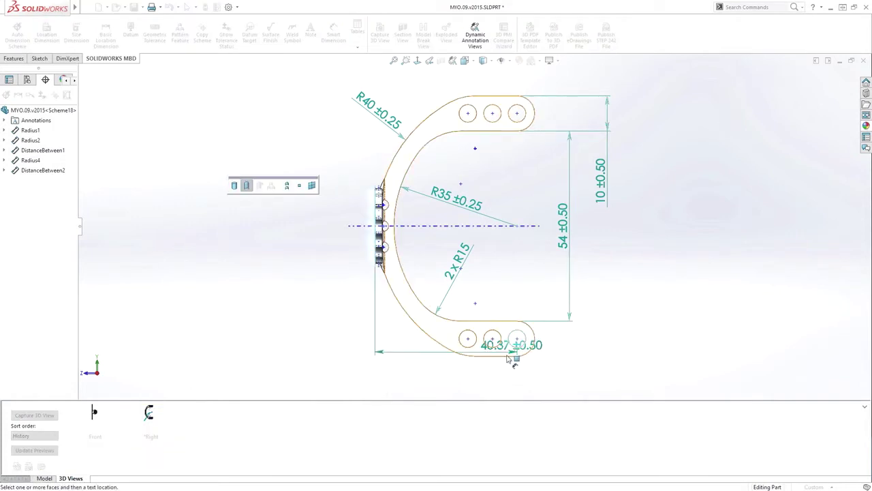
{"action": "left_click", "coordinate": [448, 392]}
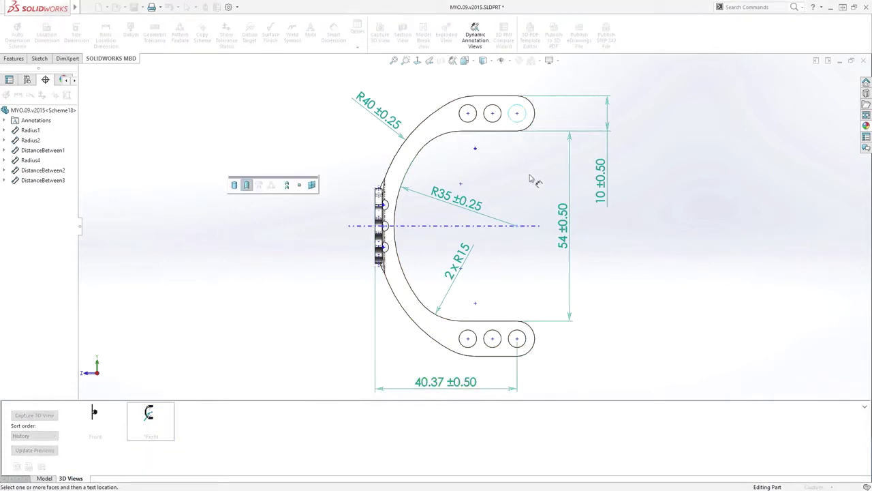
{"action": "left_click", "coordinate": [529, 228]}
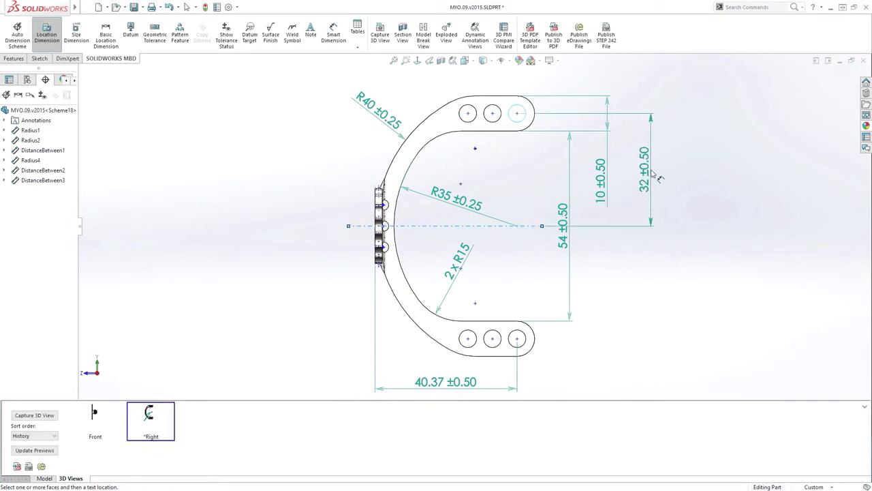
{"action": "left_click", "coordinate": [653, 173]}
{"action": "left_click", "coordinate": [667, 170]}
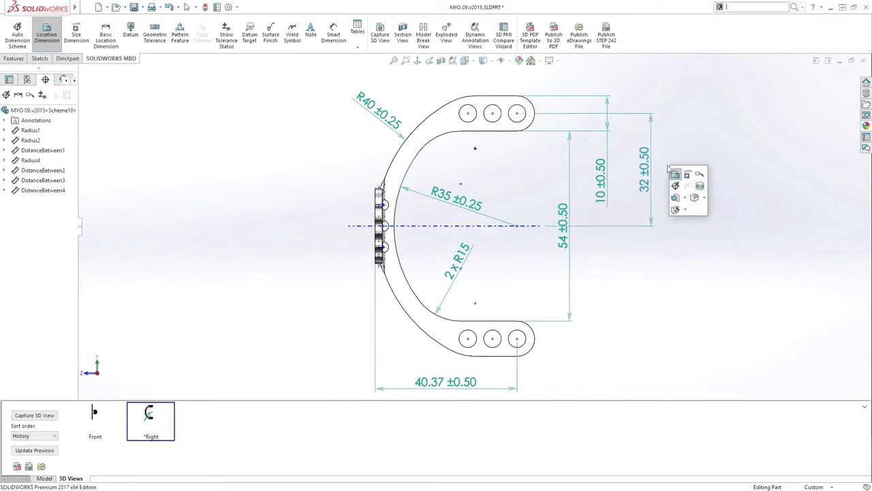
- Add a 6x Ø5 callout on the top-right hole, then return to Front view
{"action": "left_click", "coordinate": [522, 113]}
{"action": "left_click", "coordinate": [576, 105]}
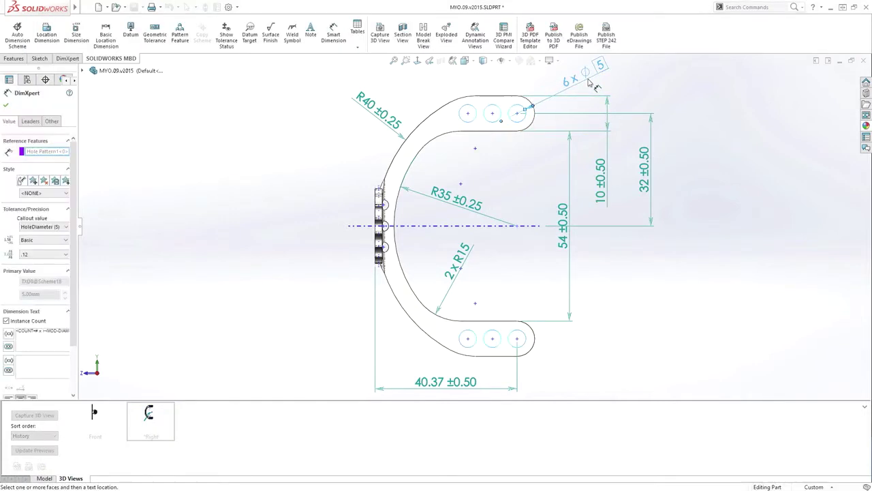
{"action": "left_click", "coordinate": [96, 414]}
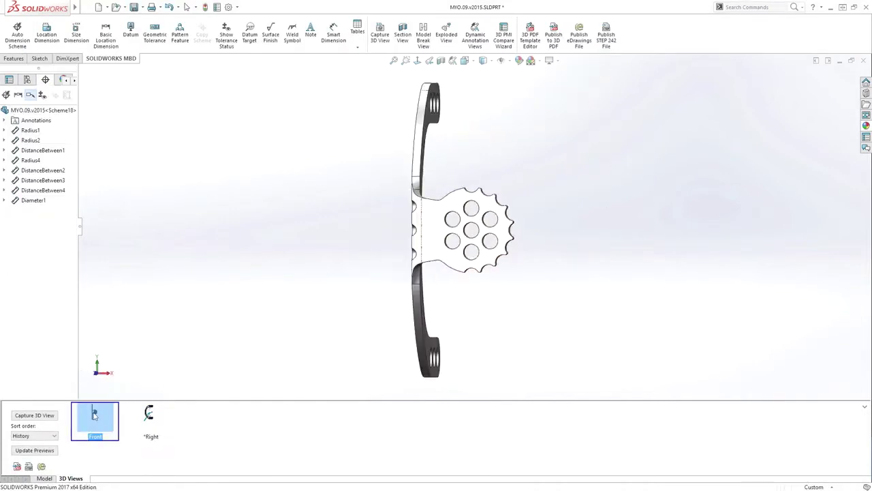
- Auto-dimension Hole Pattern2 with Plane11 as primary and Simple Hole7 as secondary datum
{"action": "middle_click_drag", "start_coordinate": [561, 214], "coordinate": [535, 234]}
{"action": "key", "text": "s"}
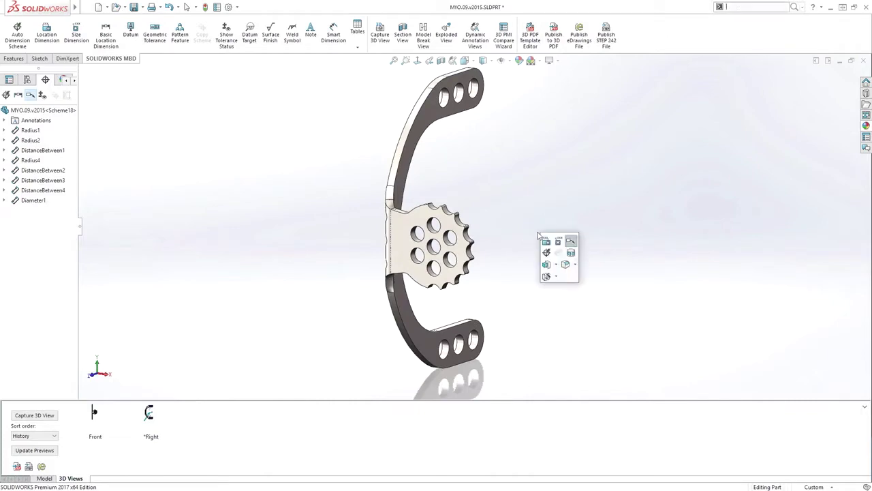
{"action": "left_click", "coordinate": [547, 242]}
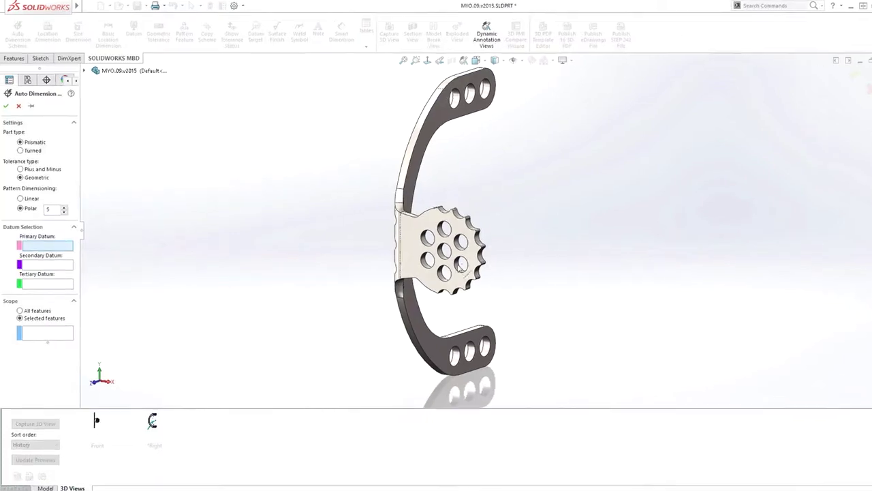
{"action": "left_click", "coordinate": [470, 279]}
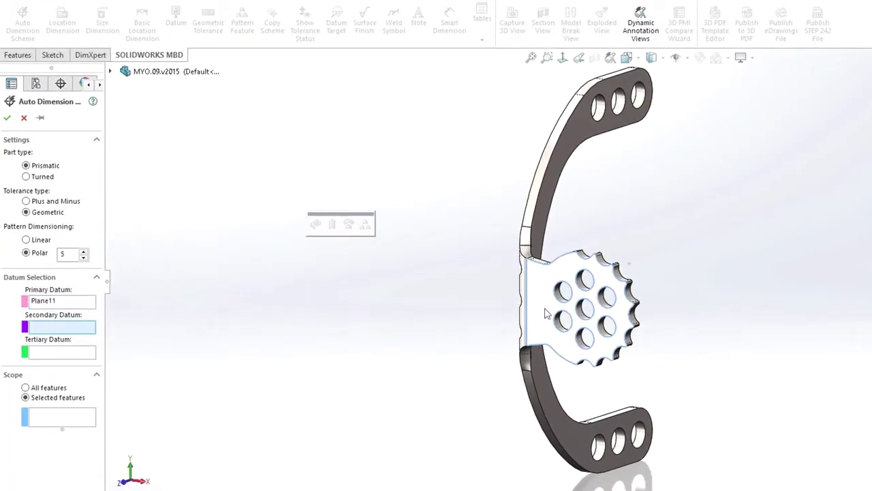
{"action": "left_click", "coordinate": [580, 312]}
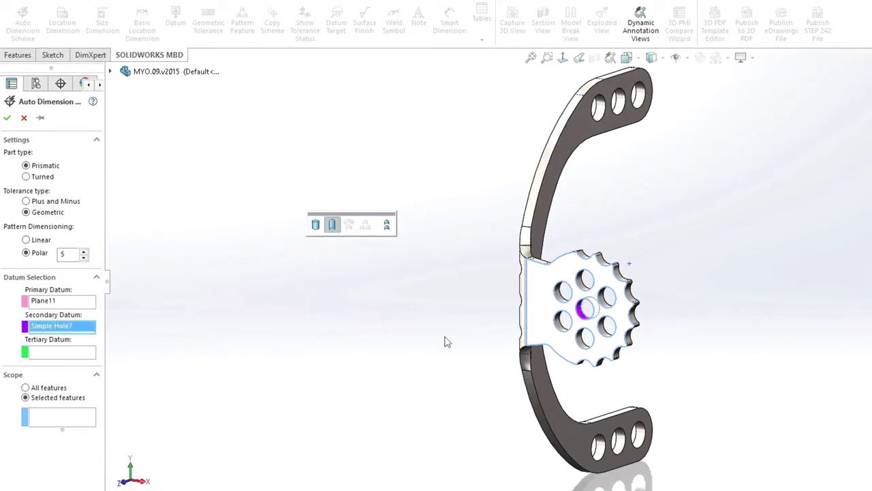
{"action": "left_click", "coordinate": [87, 418]}
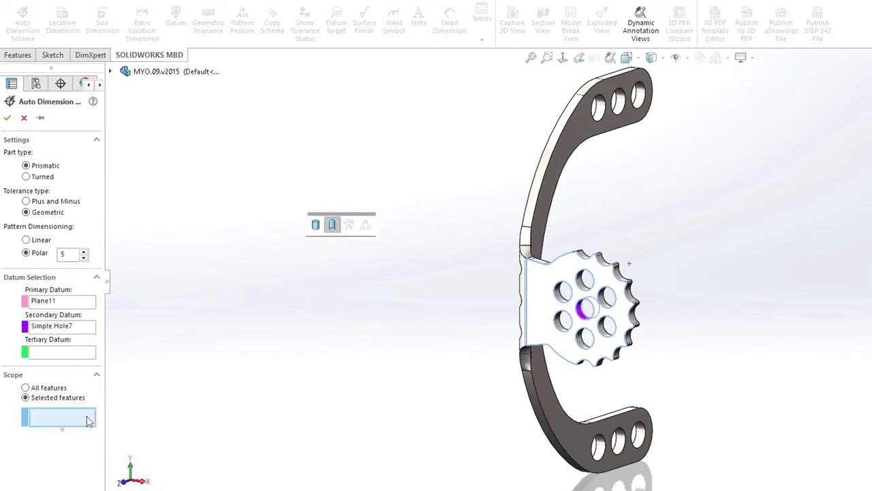
{"action": "left_click", "coordinate": [558, 300]}
{"action": "right_click", "coordinate": [440, 299]}
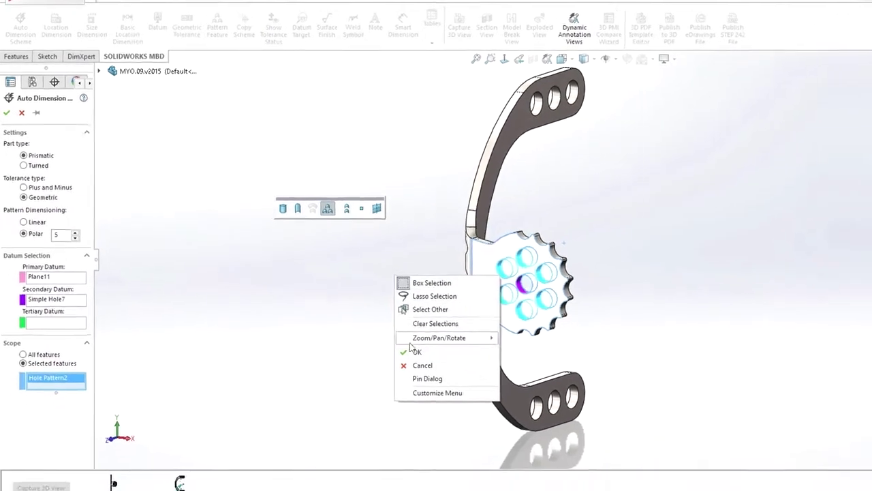
{"action": "left_click", "coordinate": [343, 304]}
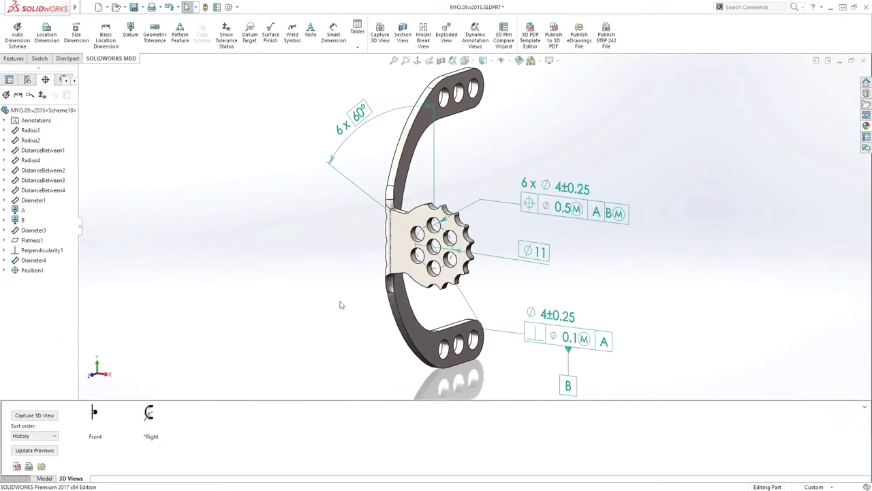
- Publish MYO.09.v2015 to 3D PDF from the saved Front view
{"action": "double_click", "coordinate": [101, 414]}
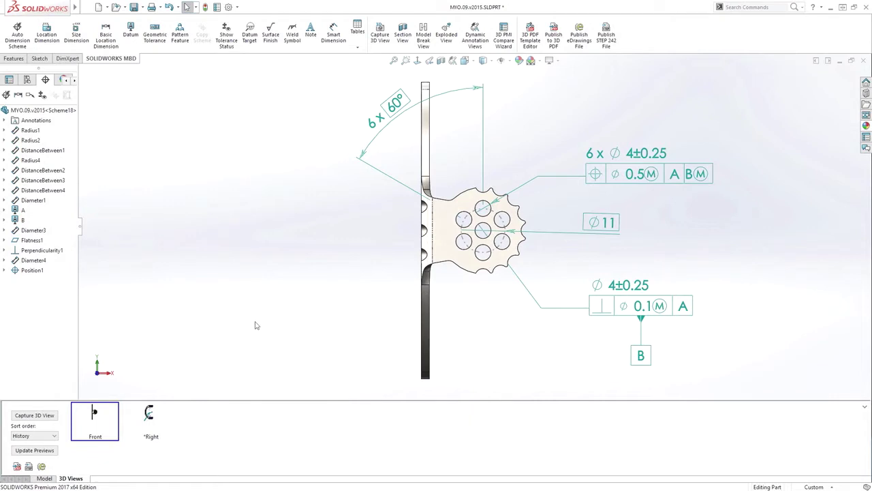
{"action": "left_click", "coordinate": [553, 39]}
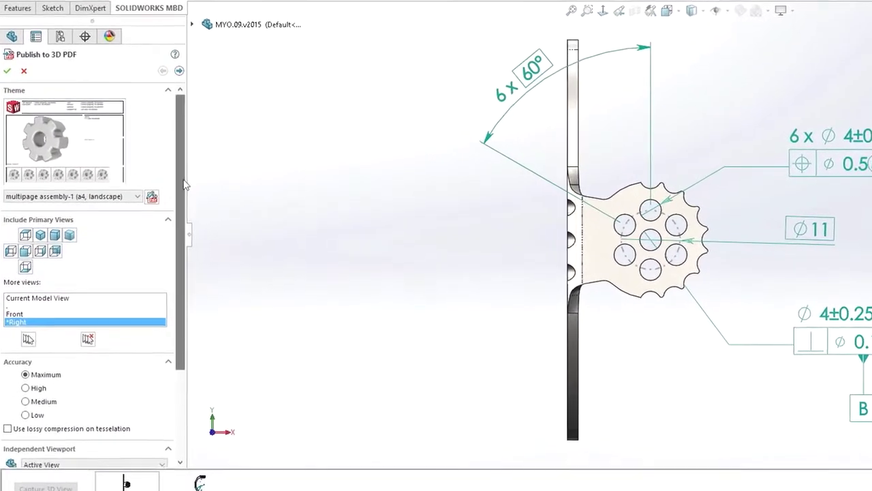
{"action": "scroll", "coordinate": [126, 266], "scroll_direction": "down", "scroll_amount": 3}
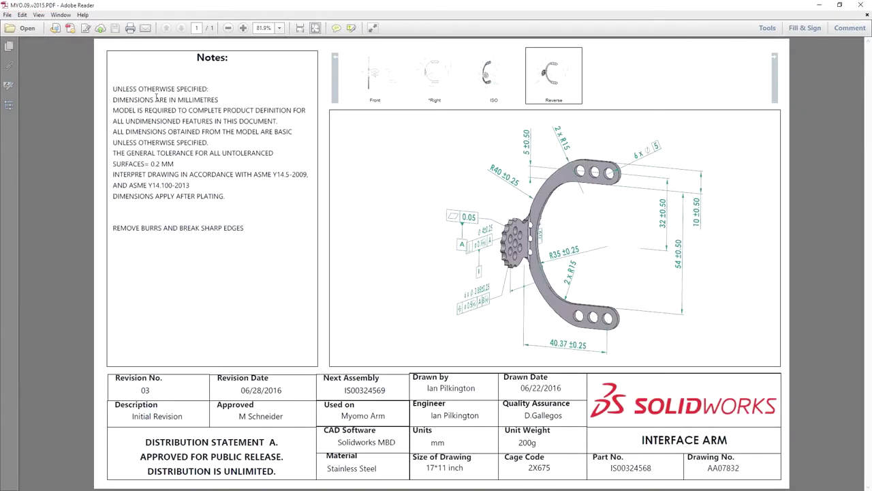
- Show the two files attached to the Interface Arm 3D PDF
{"action": "left_click", "coordinate": [10, 66]}
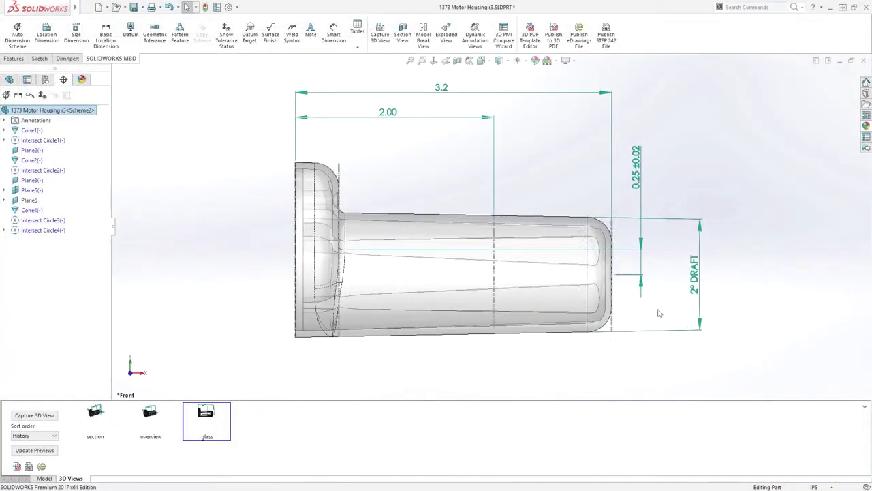
- Inspect the housing's 2° draft and Ø1.76 dimensions in the saved section view
{"action": "left_click", "coordinate": [705, 289]}
{"action": "mouse_move", "coordinate": [469, 274]}
{"action": "middle_mouse_down"}
{"action": "mouse_move", "coordinate": [518, 297]}
{"action": "mouse_move", "coordinate": [484, 314]}
{"action": "middle_mouse_up"}
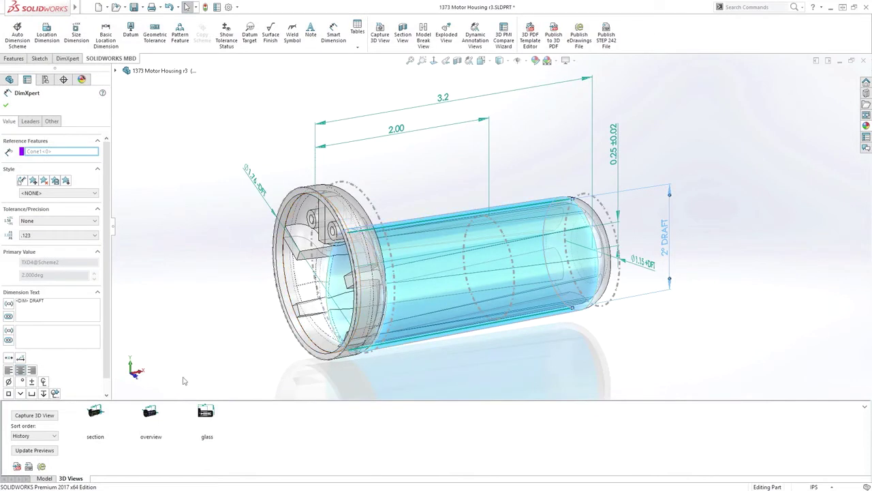
{"action": "left_click", "coordinate": [96, 414]}
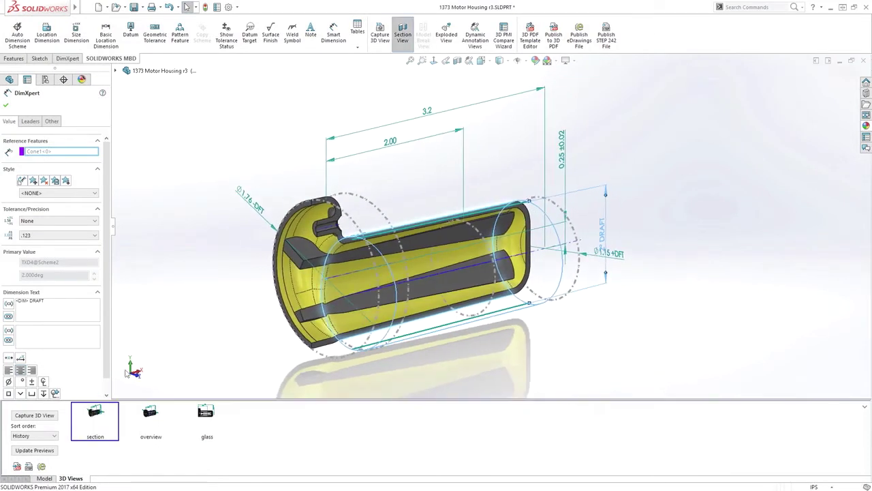
{"action": "left_click", "coordinate": [259, 213]}
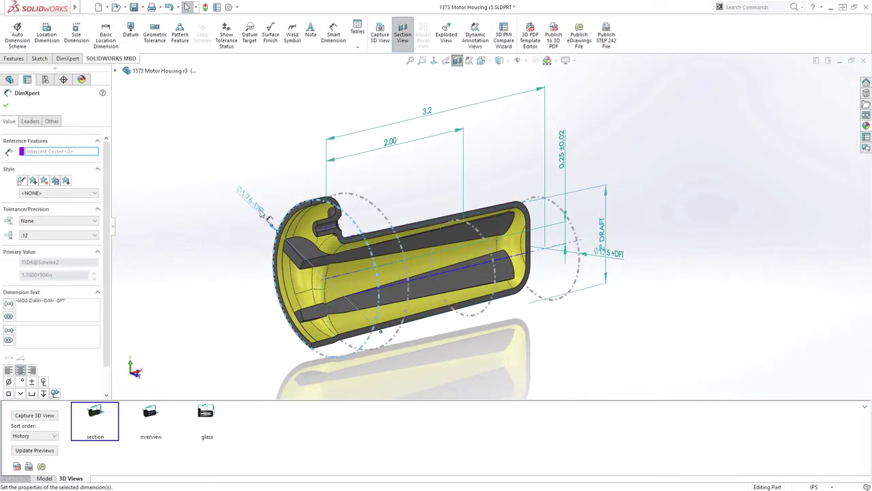
{"action": "mouse_move", "coordinate": [622, 265]}
{"action": "middle_mouse_down"}
{"action": "mouse_move", "coordinate": [635, 255]}
{"action": "mouse_move", "coordinate": [643, 261]}
{"action": "middle_mouse_up"}
- Add a diameter size dimension to the inner circular edge of the sectioned housing
{"action": "right_click", "coordinate": [634, 263]}
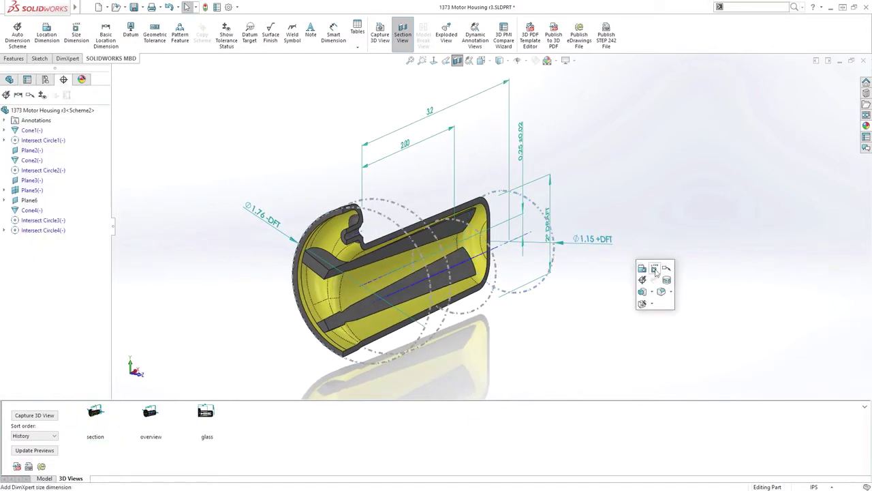
{"action": "left_click", "coordinate": [654, 269]}
{"action": "left_click", "coordinate": [490, 305]}
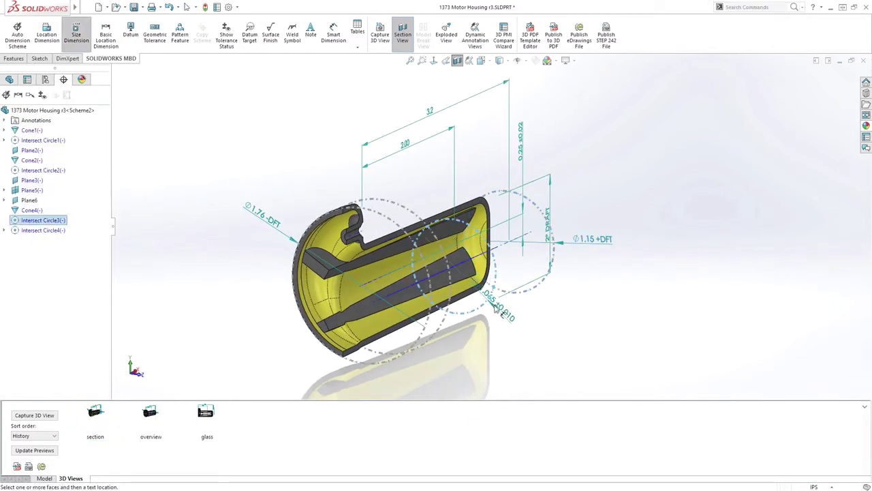
{"action": "left_click", "coordinate": [565, 328]}
{"action": "middle_click_drag", "start_coordinate": [564, 329], "coordinate": [527, 331]}
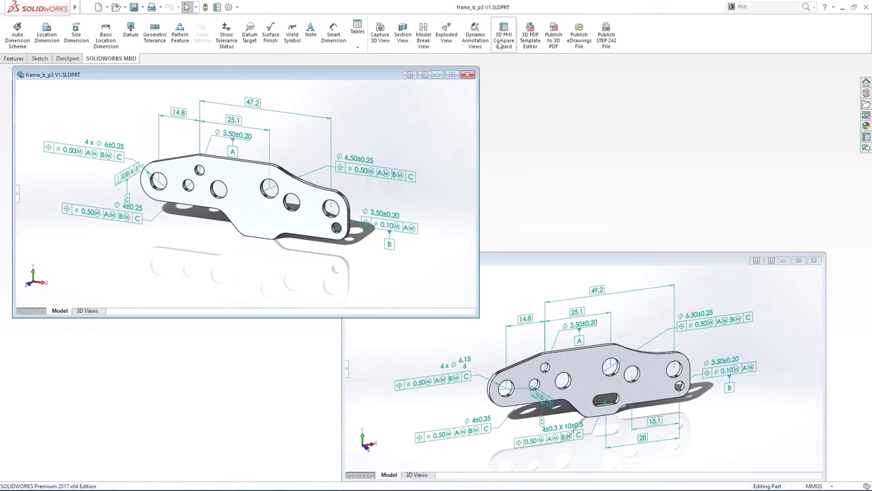
- Compare frame_b_p3 V1 and V2, inspecting DistanceBetween7, Position3 and DistanceBetween4
{"action": "left_click", "coordinate": [503, 41]}
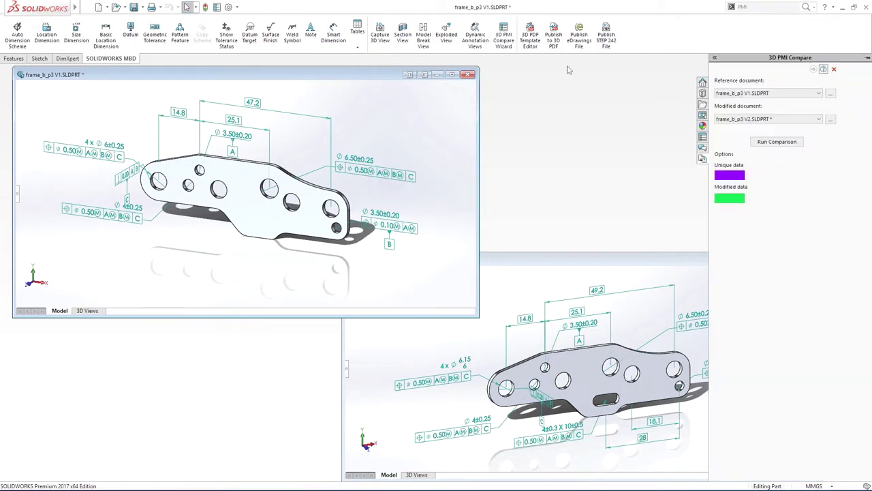
{"action": "left_click", "coordinate": [767, 142]}
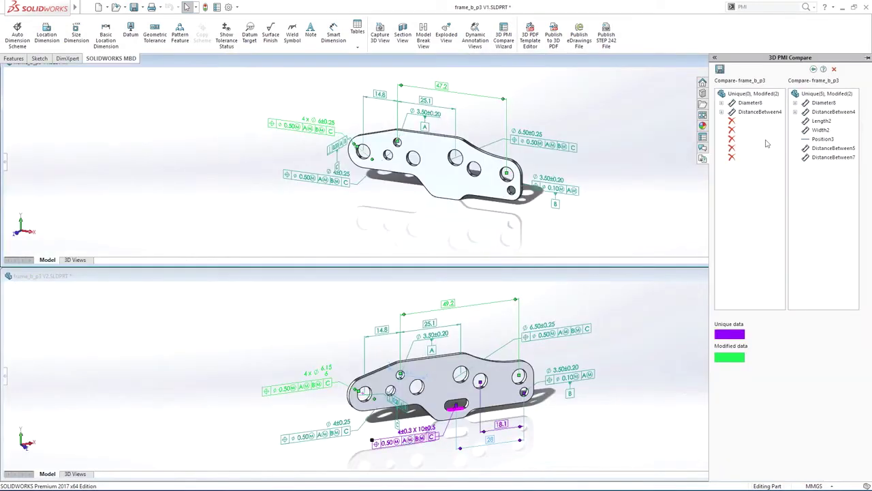
{"action": "left_click", "coordinate": [806, 158]}
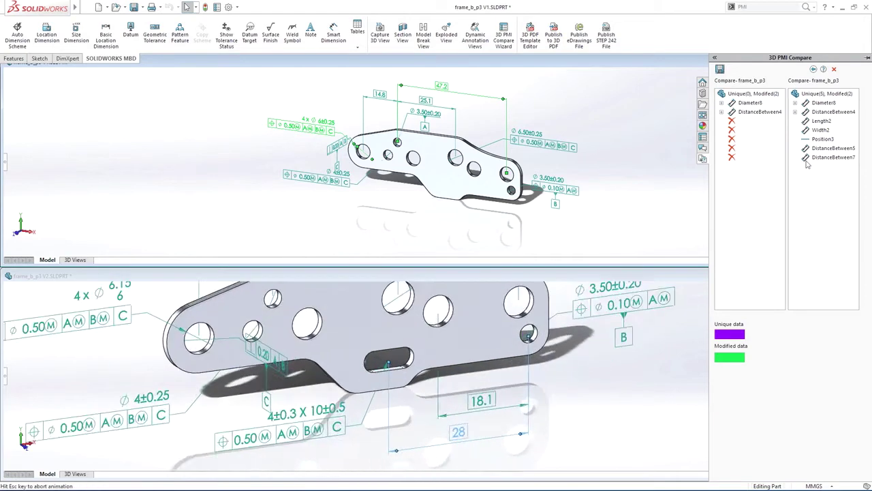
{"action": "left_click", "coordinate": [811, 139]}
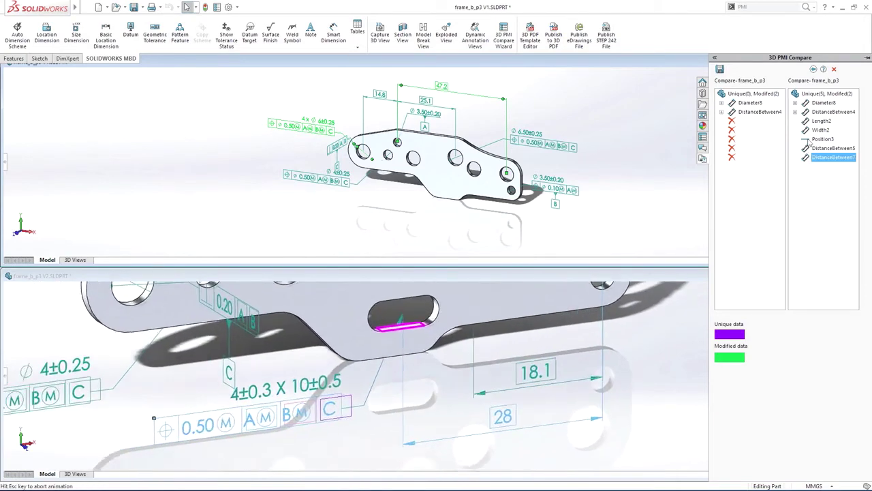
{"action": "left_click", "coordinate": [811, 112]}
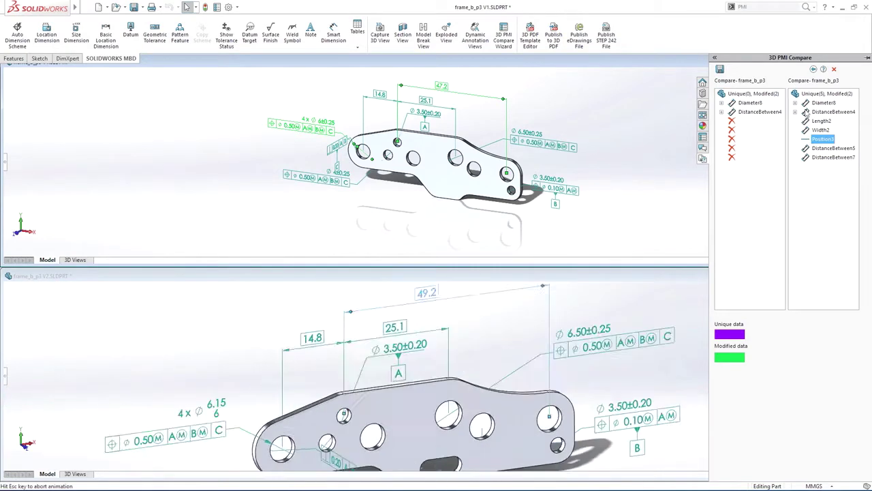
{"action": "left_click", "coordinate": [755, 112]}
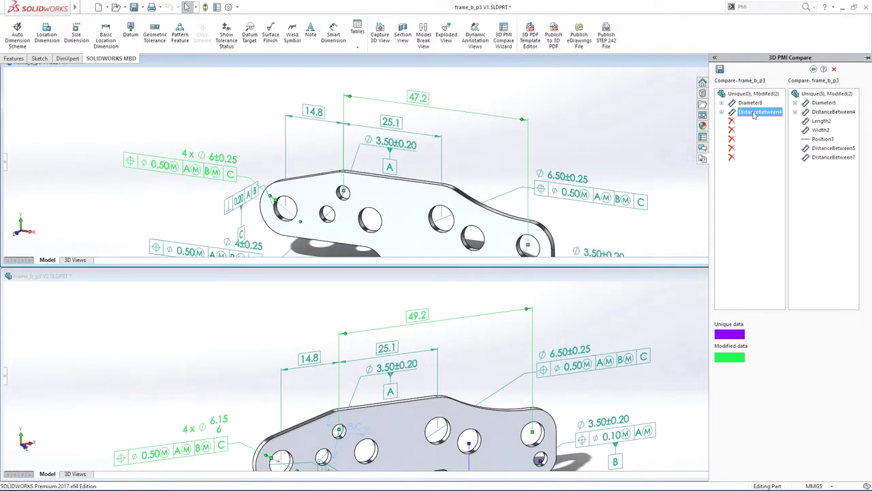
- Check Diameter8 in both versions and save the comparison report
{"action": "left_click", "coordinate": [755, 103]}
{"action": "left_click", "coordinate": [822, 103]}
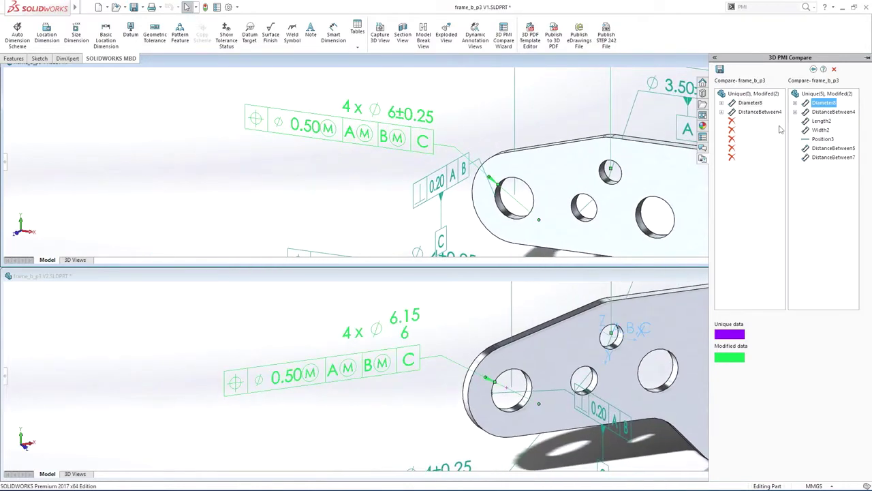
{"action": "middle_click_drag", "start_coordinate": [421, 332], "coordinate": [443, 331]}
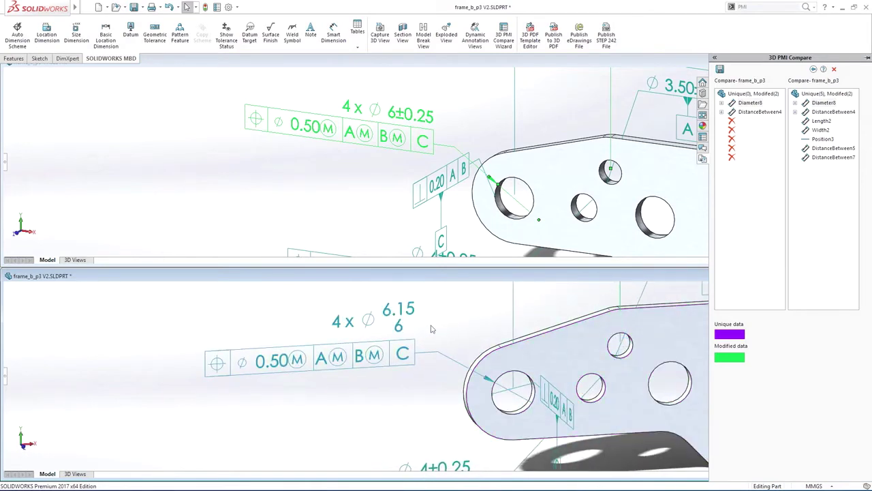
{"action": "left_click", "coordinate": [720, 69]}
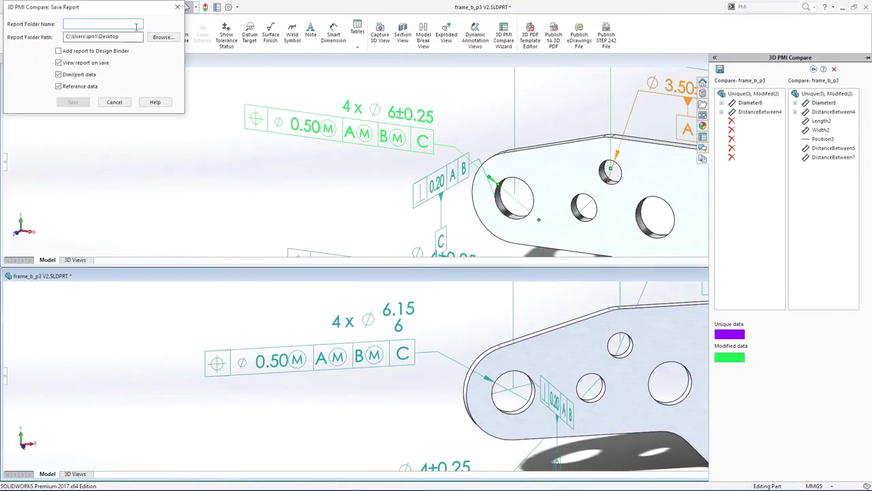
{"action": "left_click", "coordinate": [73, 102]}
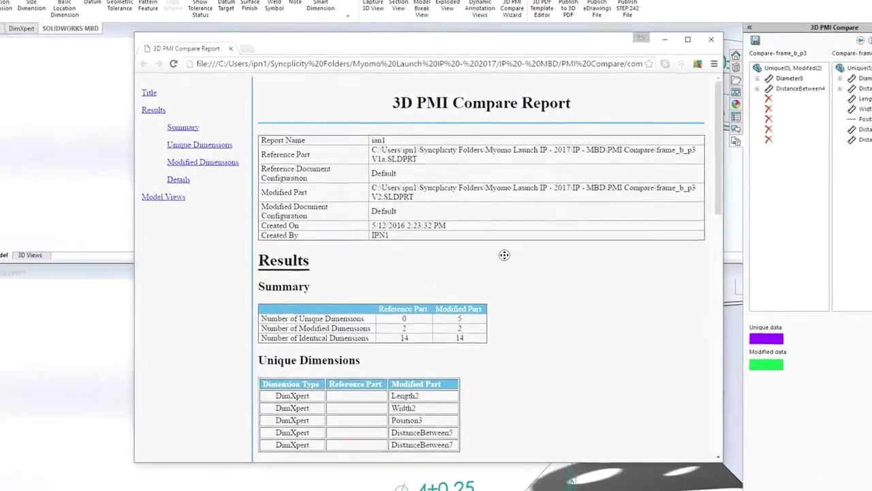
- Scroll the Compare Report down to its Model Views section
{"action": "middle_click_drag", "start_coordinate": [504, 255], "coordinate": [512, 273]}
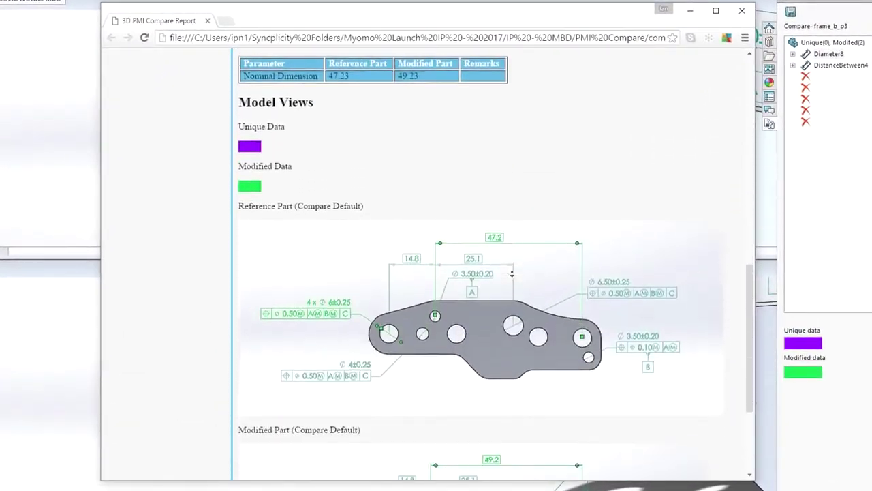
{"action": "middle_click_drag", "start_coordinate": [512, 273], "coordinate": [512, 272]}
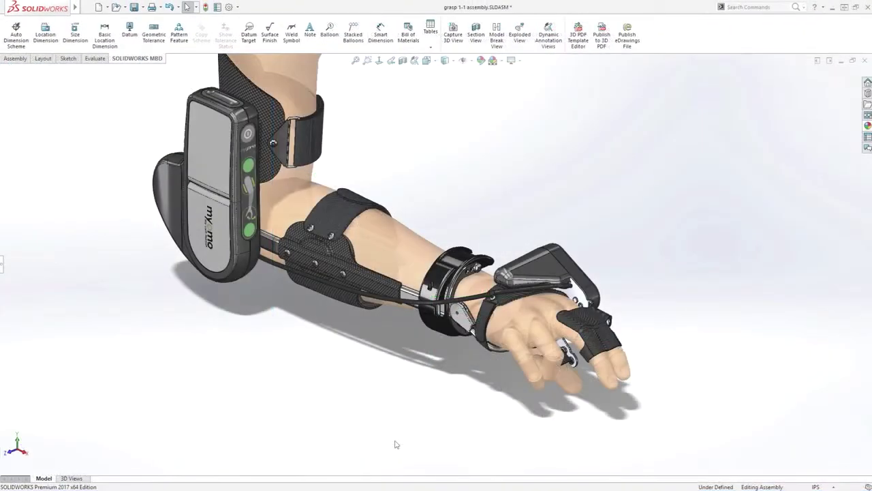
{"action": "mouse_move", "coordinate": [395, 444]}
{"action": "middle_mouse_down"}
{"action": "mouse_move", "coordinate": [437, 439]}
{"action": "mouse_move", "coordinate": [389, 442]}
{"action": "middle_mouse_up"}
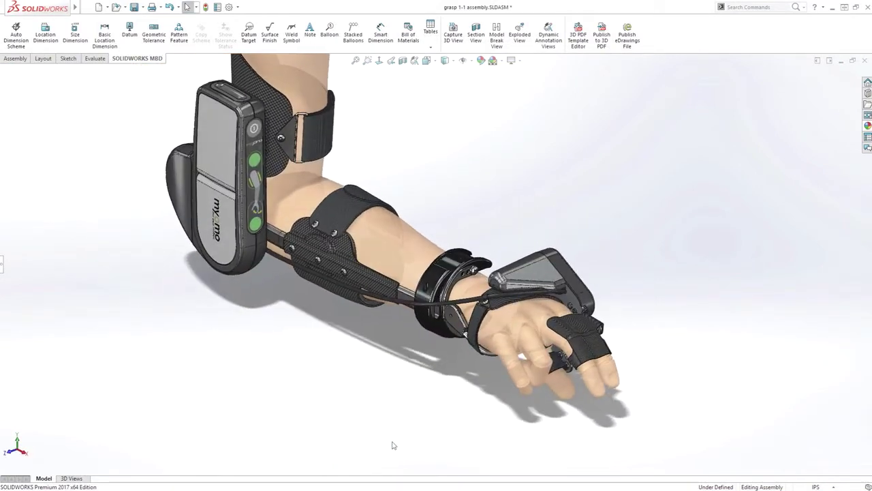